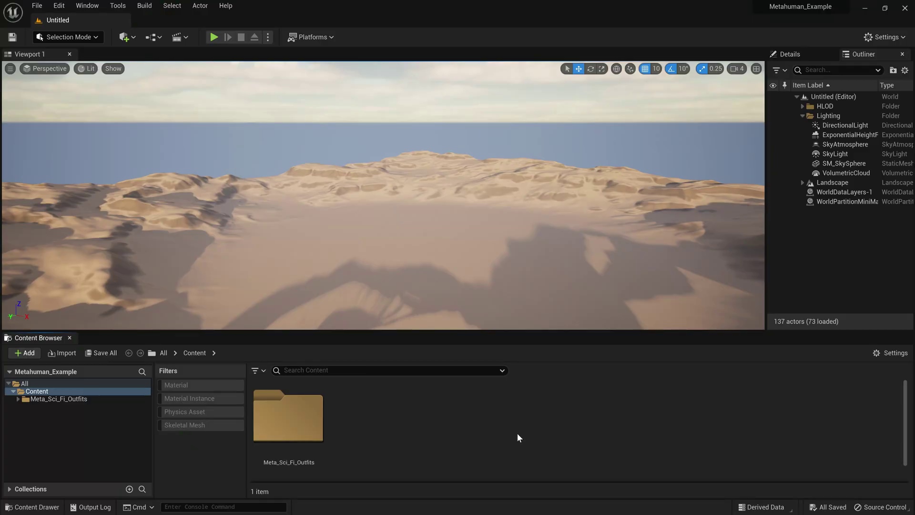
# Open Quixel Bridge and show the My MetaHumans collection
pyautogui.click(87, 6)
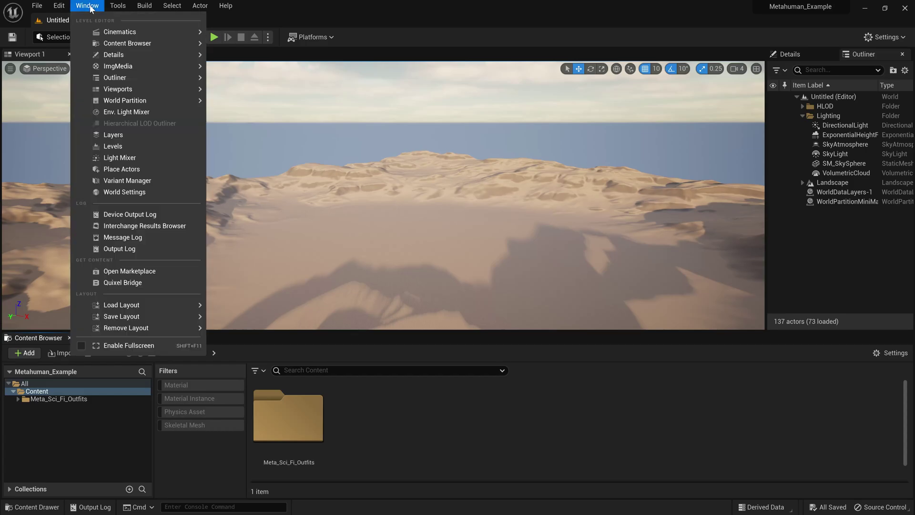
pyautogui.click(203, 282)
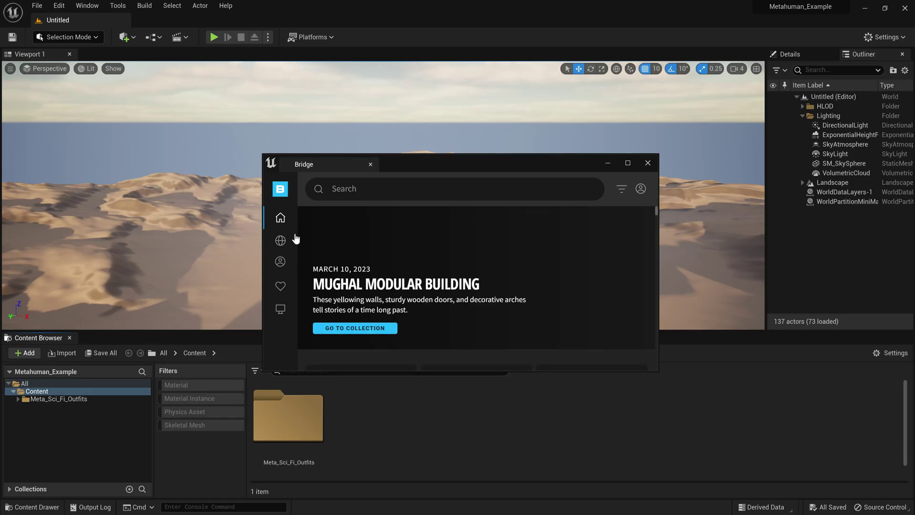
pyautogui.click(281, 267)
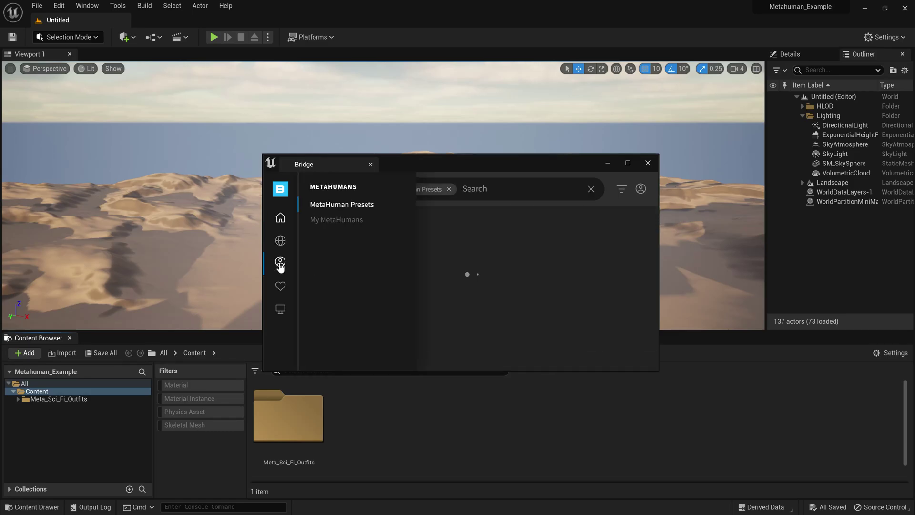
pyautogui.click(337, 222)
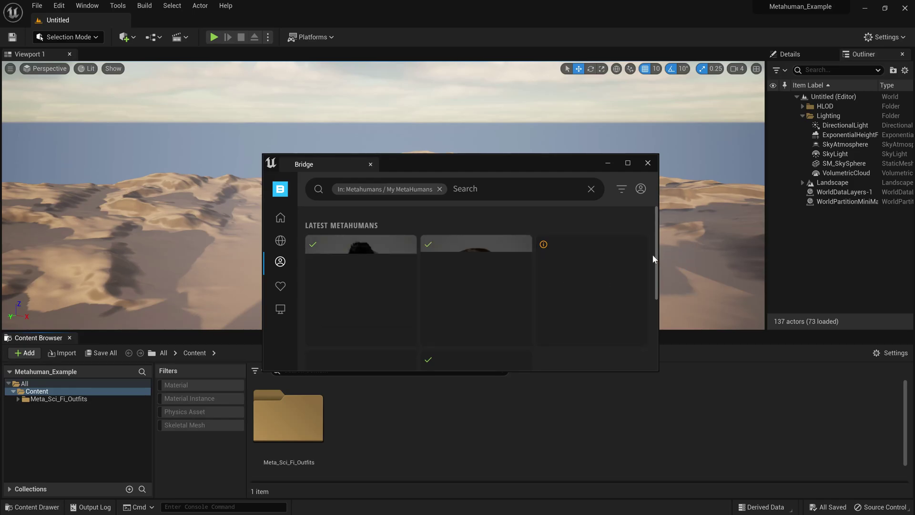
# Add the downloaded light-haired MetaHuman, Amelia, to the project at Medium Quality
pyautogui.moveTo(656, 259); pyautogui.dragTo(656, 296)
pyautogui.moveTo(656, 259); pyautogui.dragTo(642, 327)
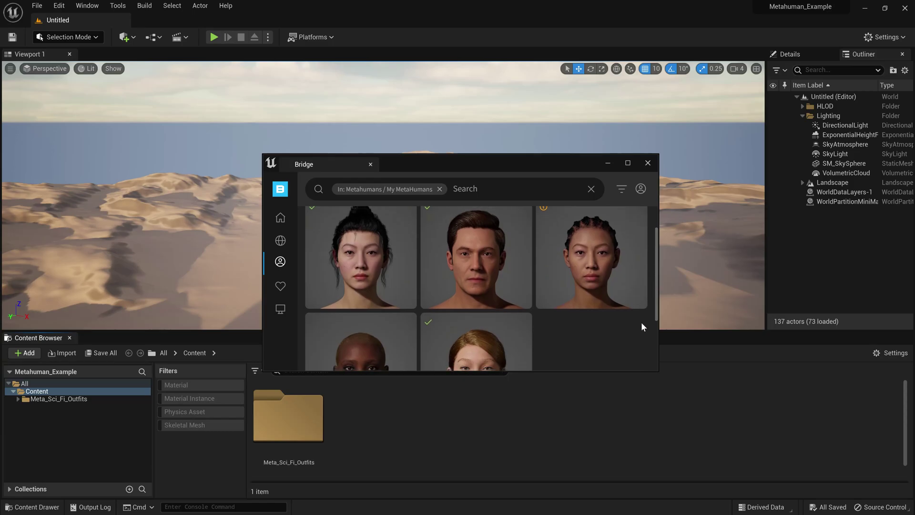
pyautogui.click(476, 335)
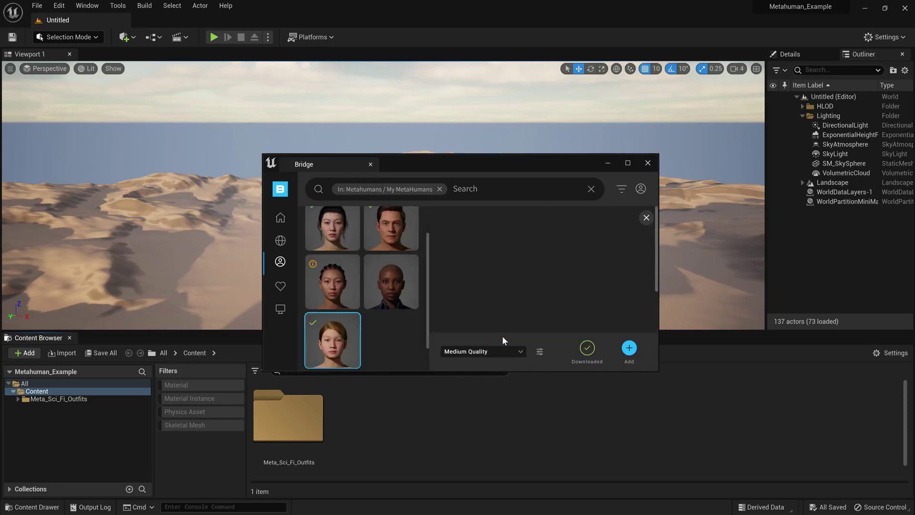
pyautogui.click(629, 352)
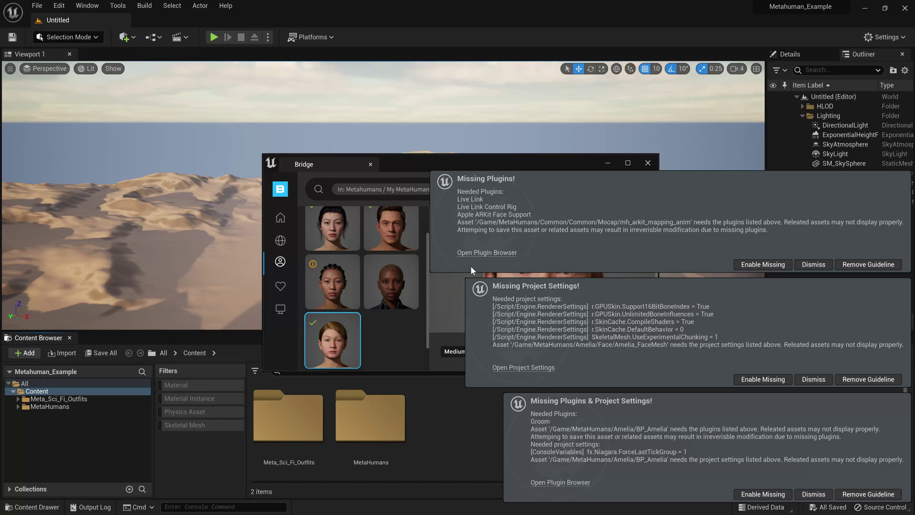
# Enable all missing plugins and project settings the MetaHuman needs, and restart the editor
pyautogui.click(93, 399)
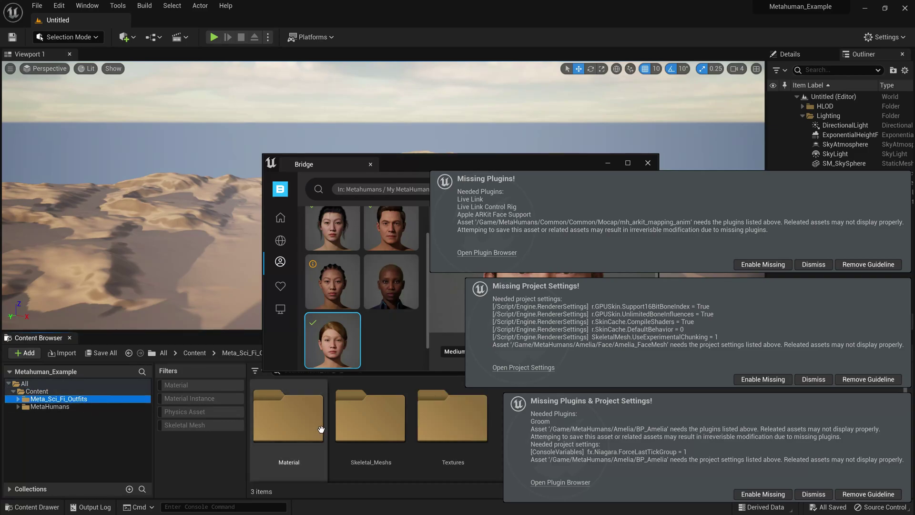
pyautogui.click(762, 264)
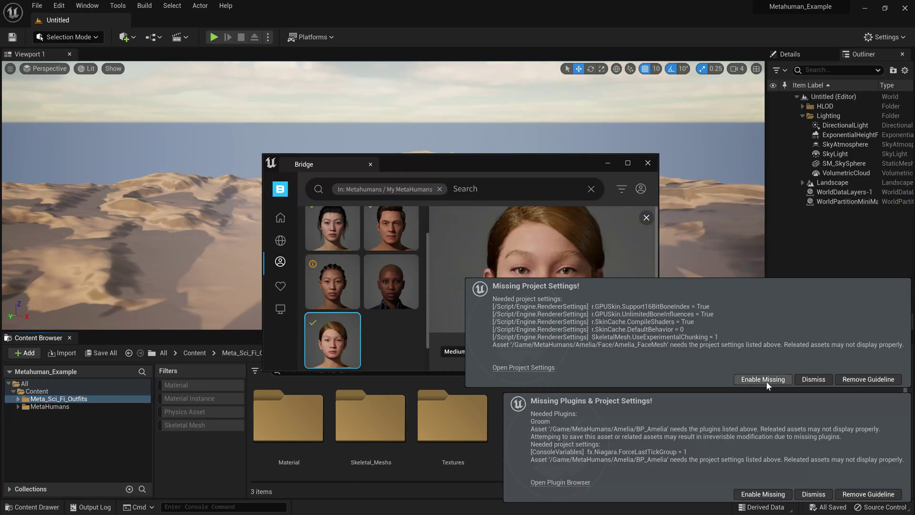
pyautogui.click(762, 378)
pyautogui.click(762, 493)
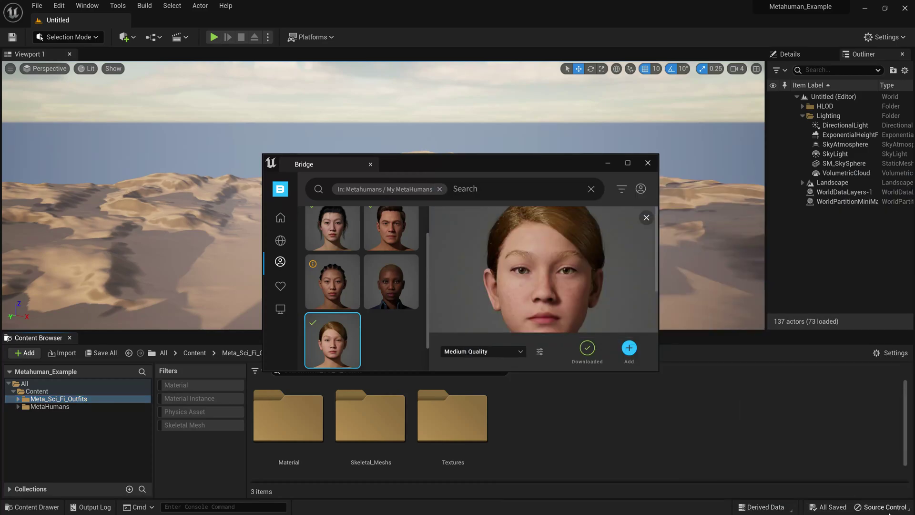
pyautogui.click(821, 494)
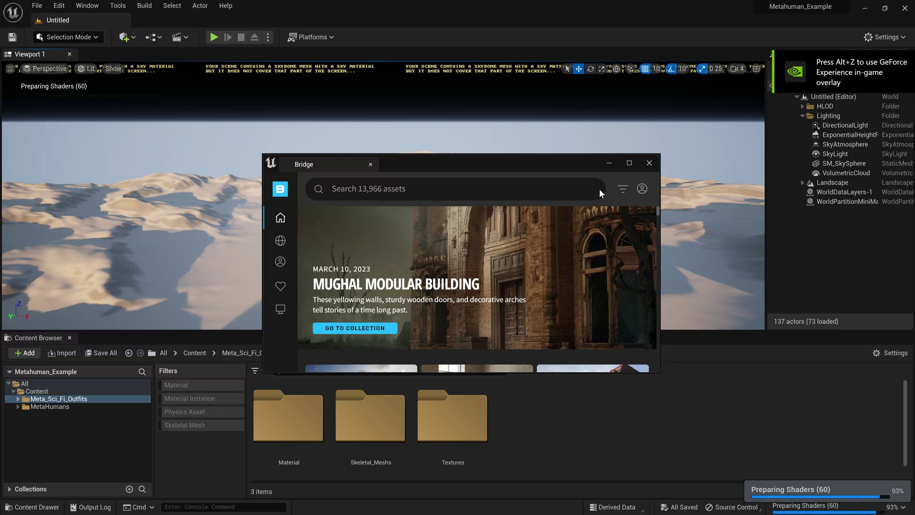
# Close the Bridge window and open the BP_Amelia blueprint from the MetaHumans/Amelia folder
pyautogui.click(648, 164)
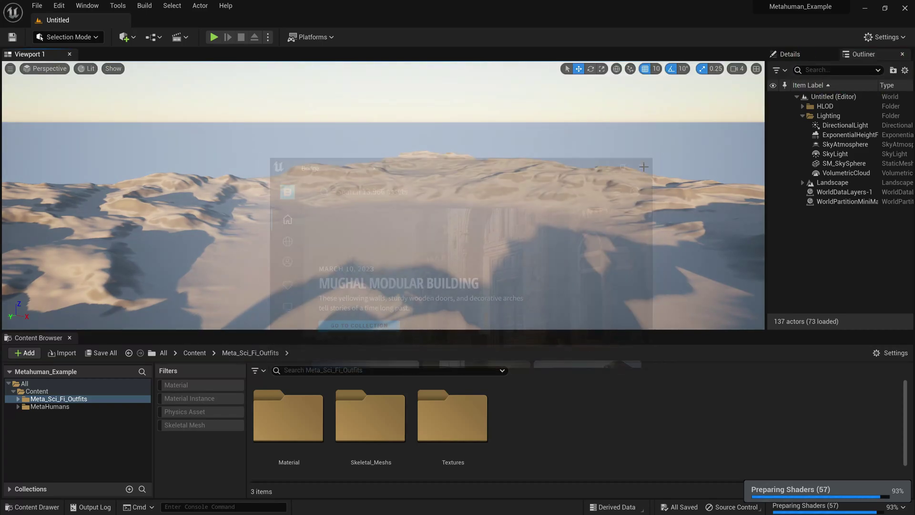
pyautogui.click(56, 407)
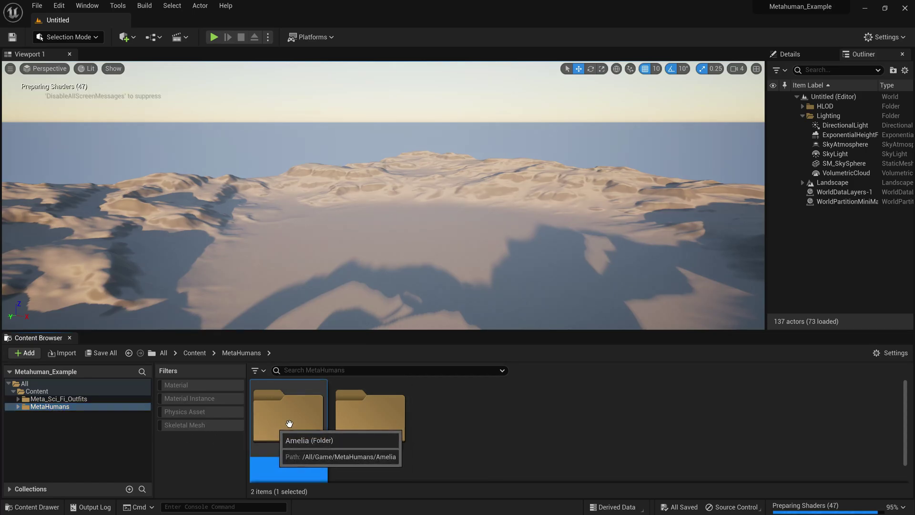
pyautogui.doubleClick(288, 421)
pyautogui.moveTo(566, 332); pyautogui.dragTo(560, 219)
pyautogui.click(306, 466)
pyautogui.scroll(-1, 907, 406)
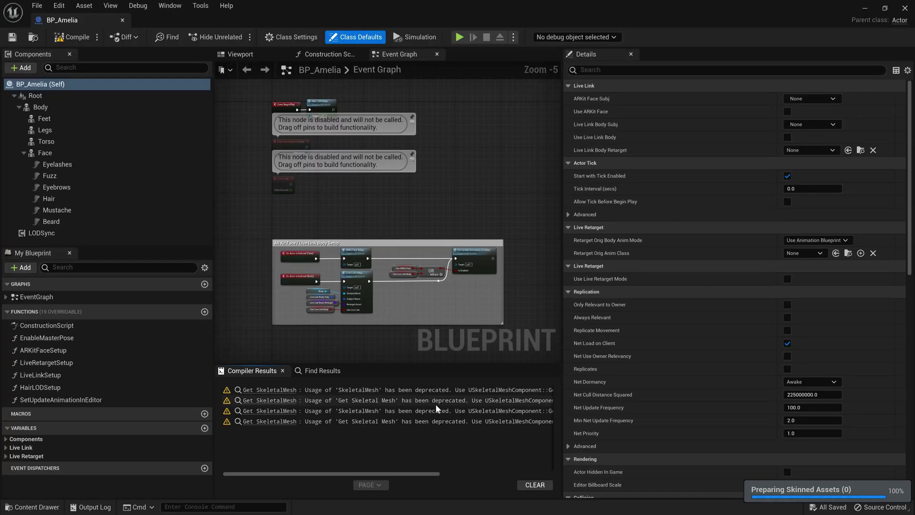
# Show BP_Amelia in the blueprint's 3D viewport and examine the character's body from the front
pyautogui.click(246, 58)
pyautogui.moveTo(403, 299); pyautogui.dragTo(403, 200)
pyautogui.moveTo(393, 272)
pyautogui.mouseDown(button='right')
pyautogui.moveTo(443, 253)
pyautogui.moveTo(392, 271)
pyautogui.mouseUp(button='right')
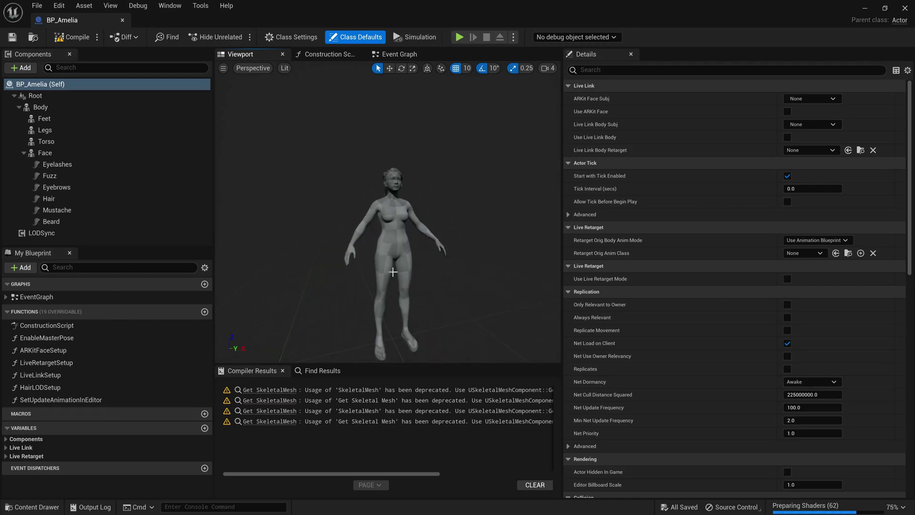
pyautogui.scroll(6, 392, 272)
pyautogui.scroll(-5, 392, 272)
pyautogui.moveTo(408, 243)
pyautogui.mouseDown(button='right')
pyautogui.moveTo(406, 251)
pyautogui.moveTo(408, 244)
pyautogui.mouseUp(button='right')
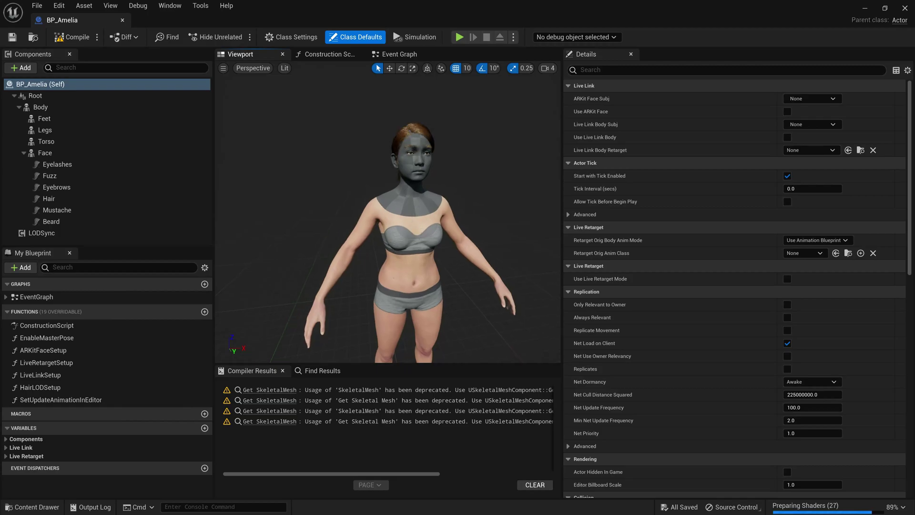
# Check the character's Face and Legs components, and select the Feet component with the flip-flops
pyautogui.click(412, 210)
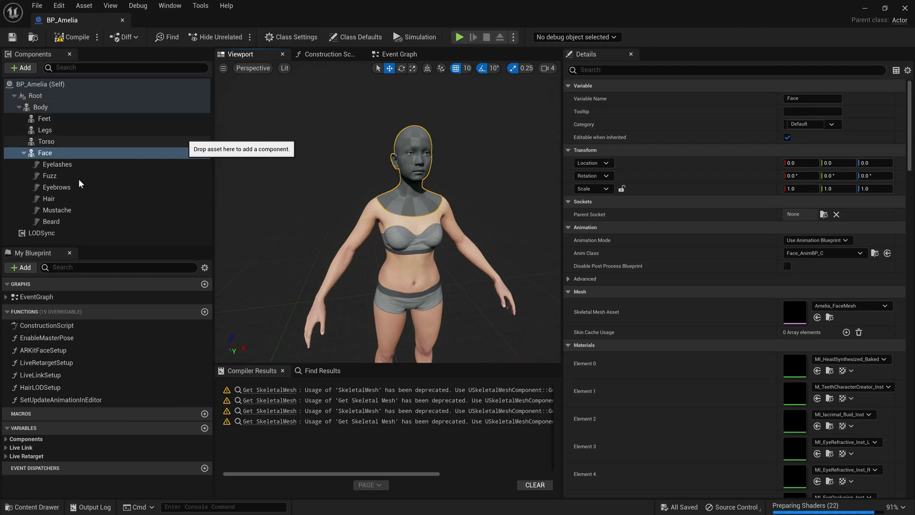
pyautogui.click(44, 130)
pyautogui.moveTo(441, 212); pyautogui.dragTo(467, 253, button='right')
pyautogui.press('s')
pyautogui.press('w')
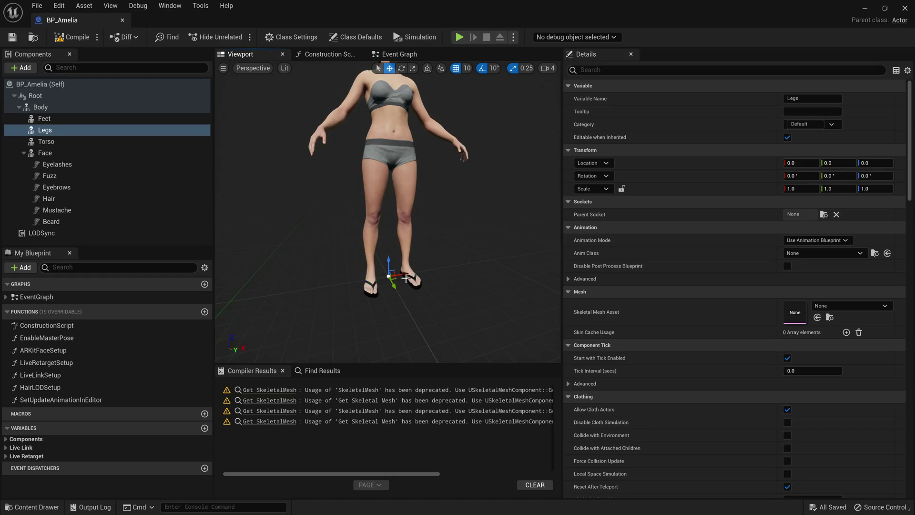
pyautogui.click(405, 278)
pyautogui.moveTo(461, 317); pyautogui.dragTo(452, 262, button='right')
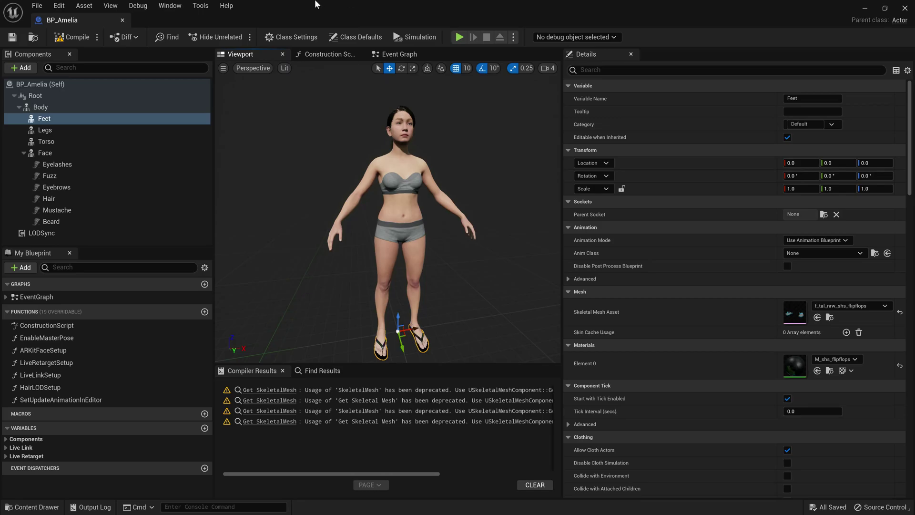
# Show the Skeletal_Meshs folder of Meta_Sci_Fi_Outfits and arrange the blueprint window so the armor meshes stay visible
pyautogui.moveTo(297, 2); pyautogui.dragTo(739, 132)
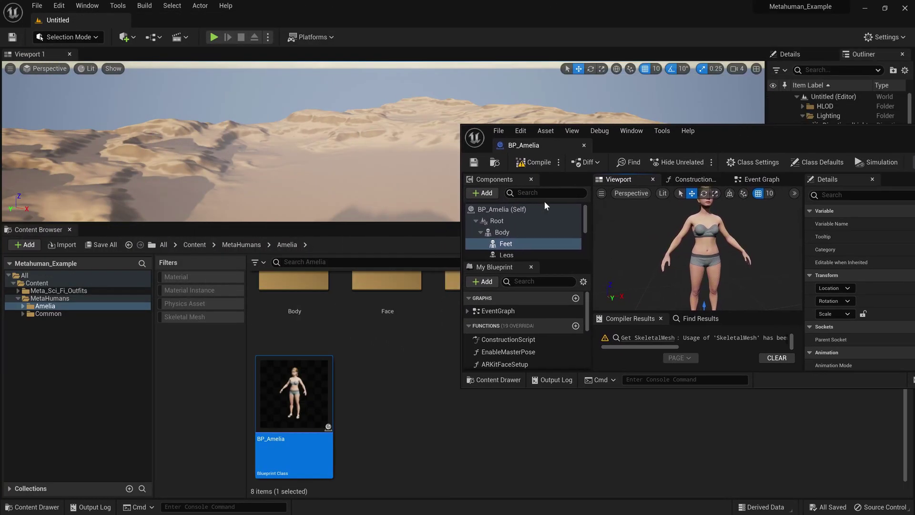
pyautogui.click(18, 291)
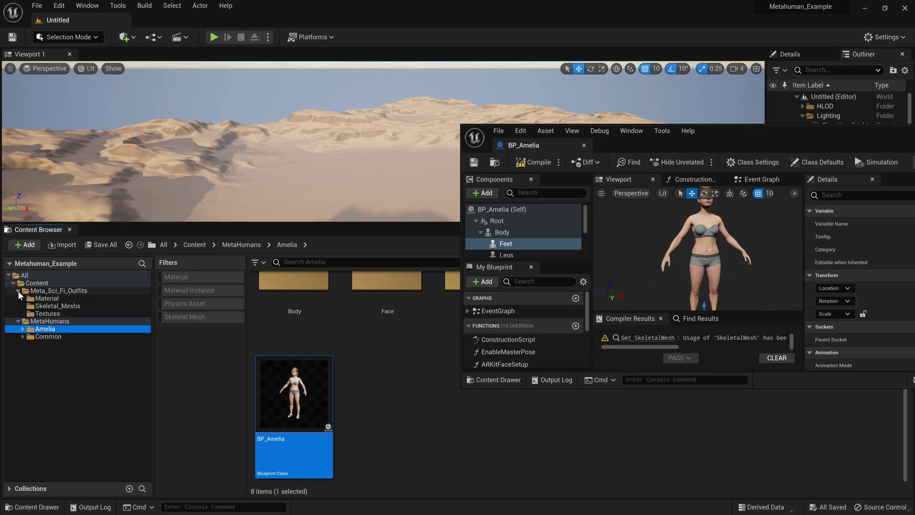
pyautogui.click(62, 306)
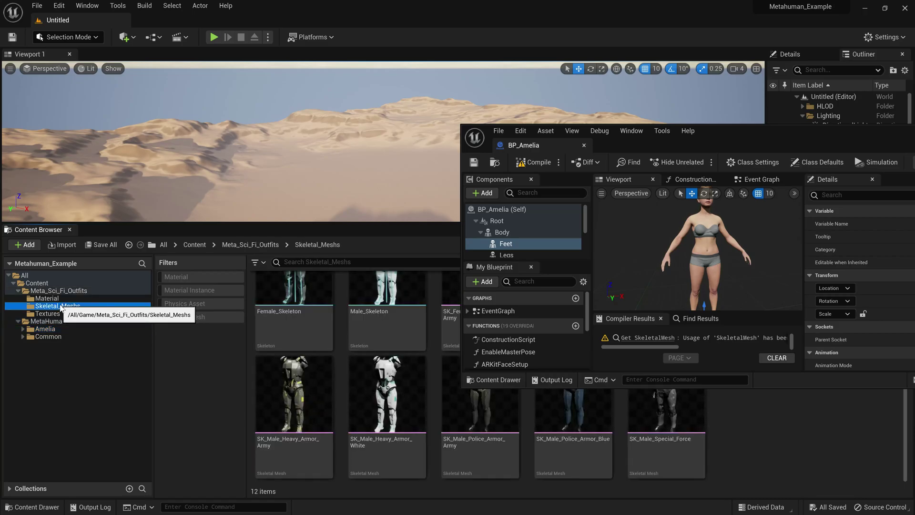
pyautogui.moveTo(759, 137); pyautogui.dragTo(372, 75)
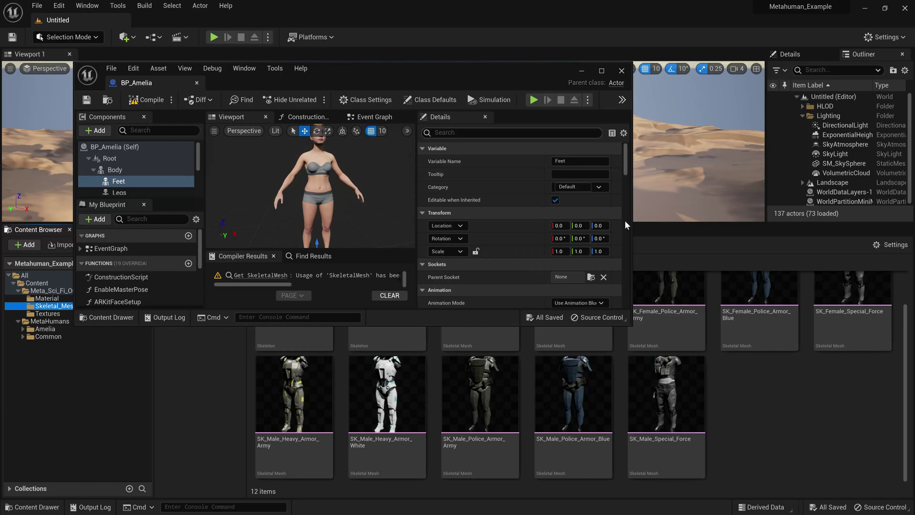
pyautogui.moveTo(905, 379); pyautogui.dragTo(902, 328)
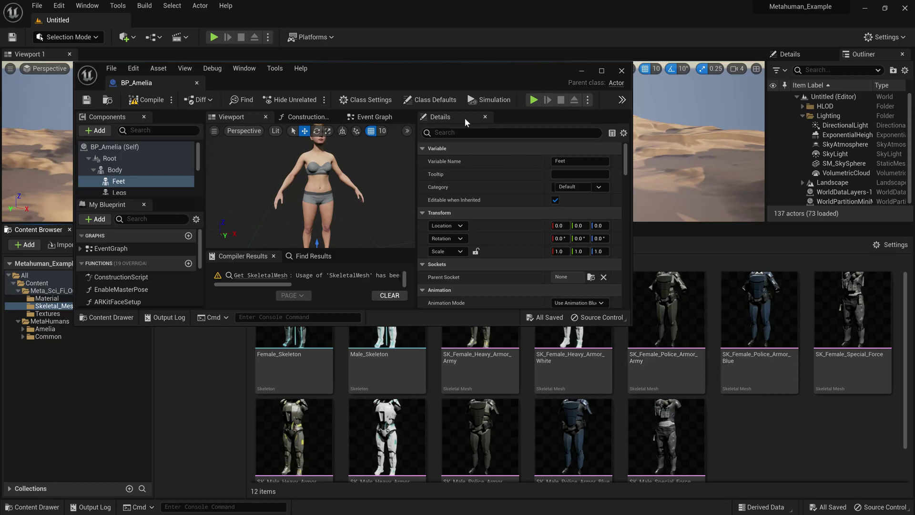
pyautogui.moveTo(490, 66); pyautogui.dragTo(415, 17)
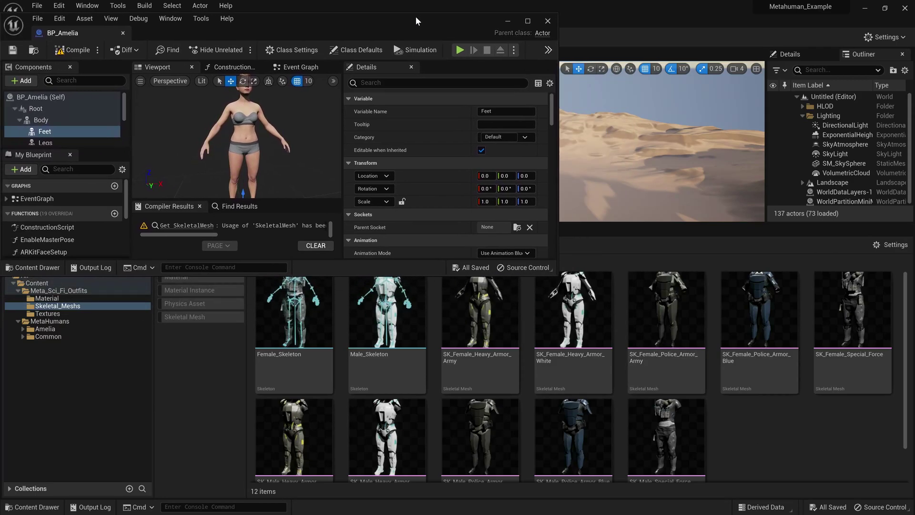
# Assign SK_Female_Heavy_Armor_White as the Feet component's skeletal mesh asset
pyautogui.click(468, 321)
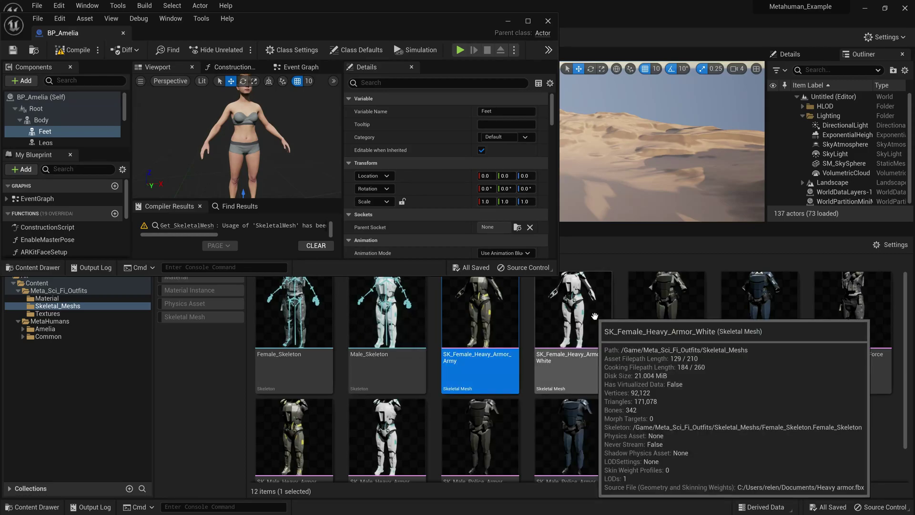
pyautogui.click(606, 349)
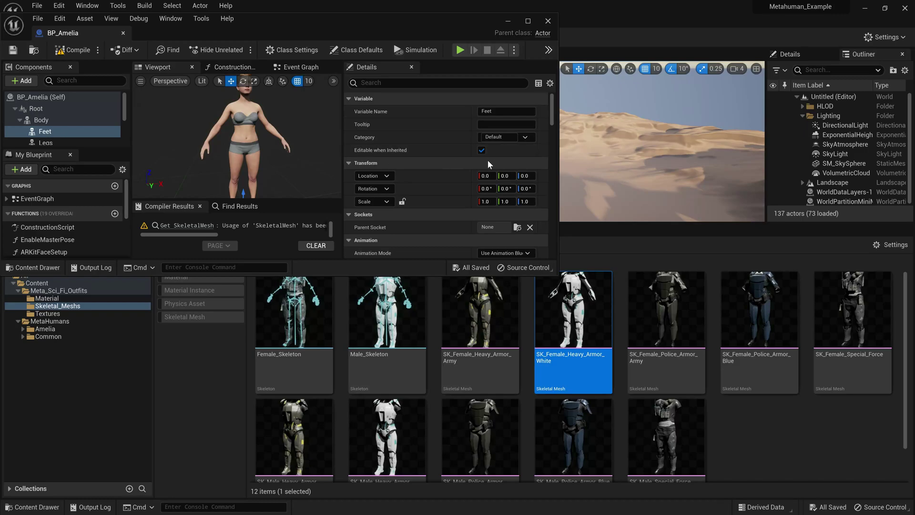
pyautogui.scroll(-5, 553, 121)
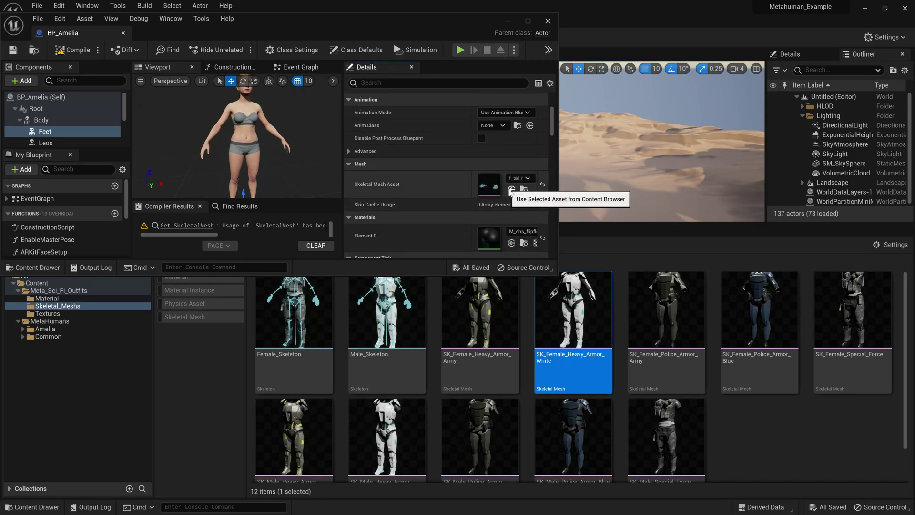
pyautogui.moveTo(258, 188); pyautogui.dragTo(224, 262, button='middle')
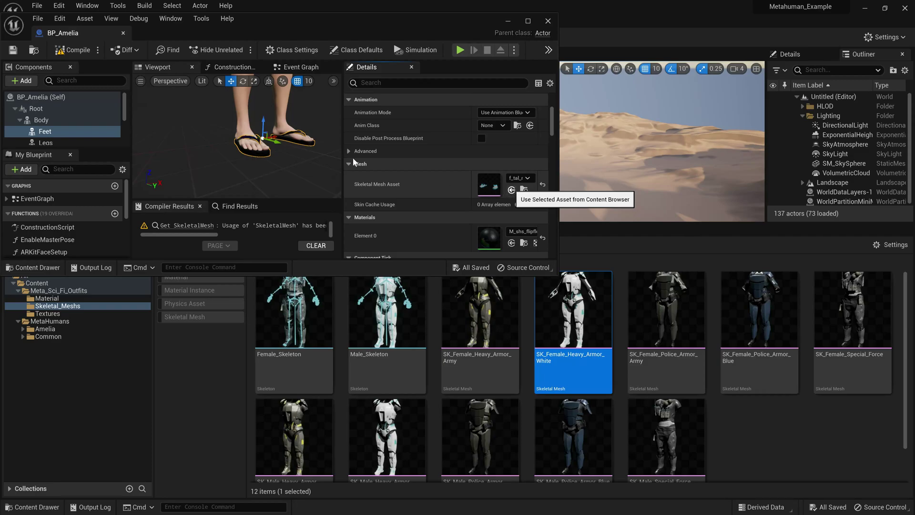
pyautogui.click(524, 189)
pyautogui.moveTo(236, 136); pyautogui.dragTo(278, 160, button='right')
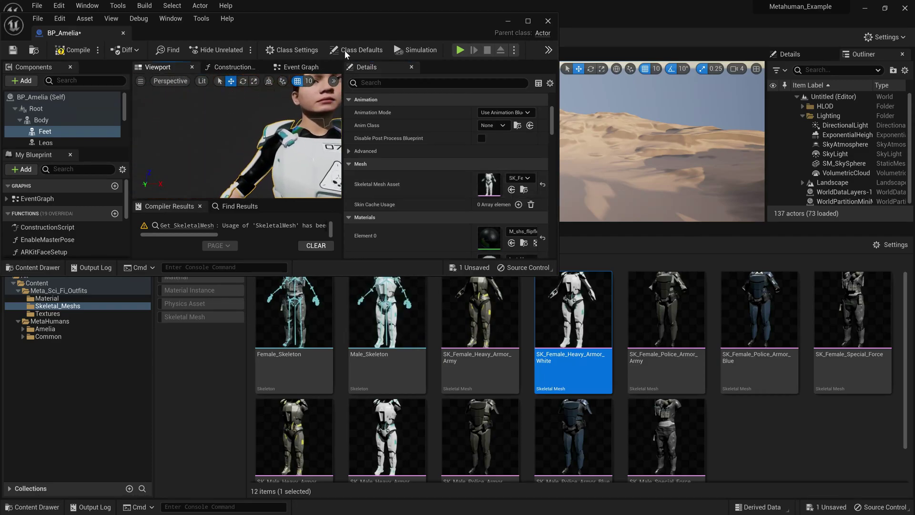
# Maximize the blueprint window and examine how the white heavy armor fits the character from several angles
pyautogui.doubleClick(335, 22)
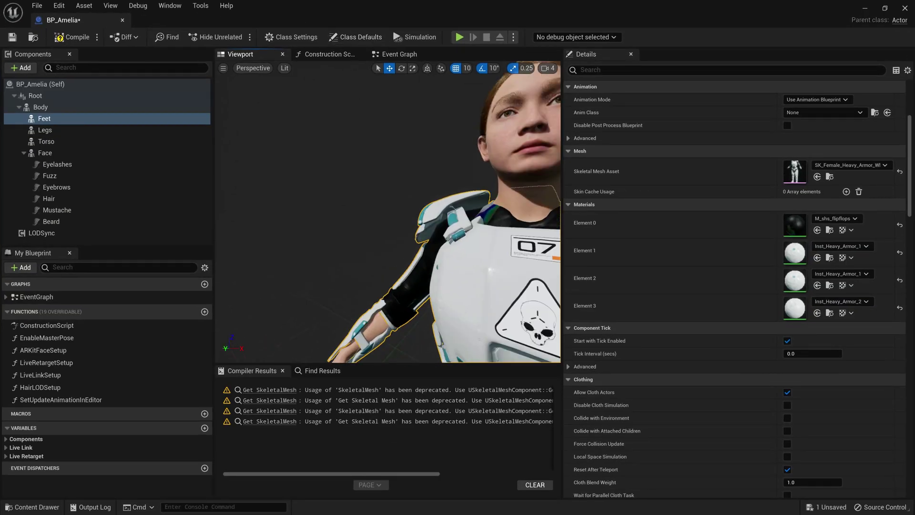
pyautogui.press('f')
pyautogui.moveTo(440, 220)
pyautogui.mouseDown(button='right')
pyautogui.moveTo(539, 218)
pyautogui.moveTo(440, 220)
pyautogui.mouseUp(button='right')
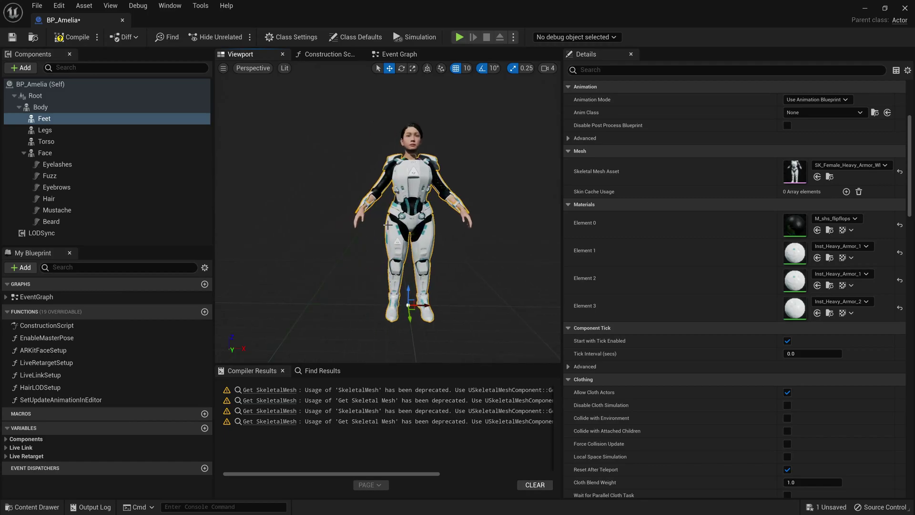
pyautogui.scroll(4, 324, 260)
pyautogui.moveTo(324, 259); pyautogui.dragTo(401, 255, button='right')
pyautogui.press('w')
pyautogui.press('s')
pyautogui.press('q')
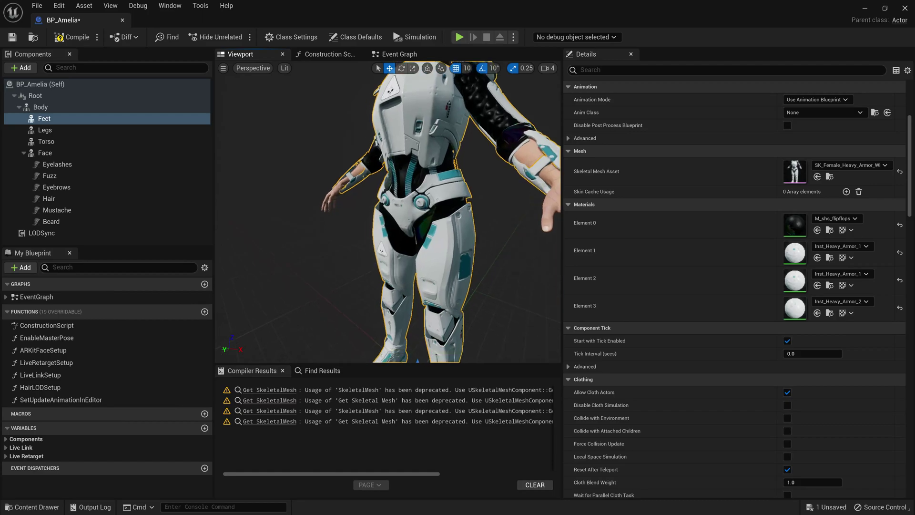
# Create a new level from the Basic template and place the BP_Amelia blueprint on its floor
pyautogui.moveTo(528, 1); pyautogui.dragTo(413, 30)
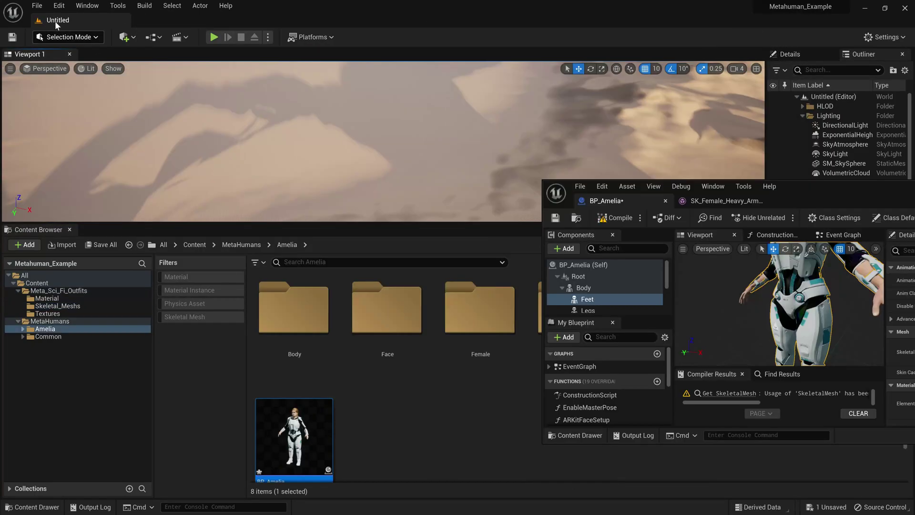
pyautogui.click(30, 7)
pyautogui.click(52, 31)
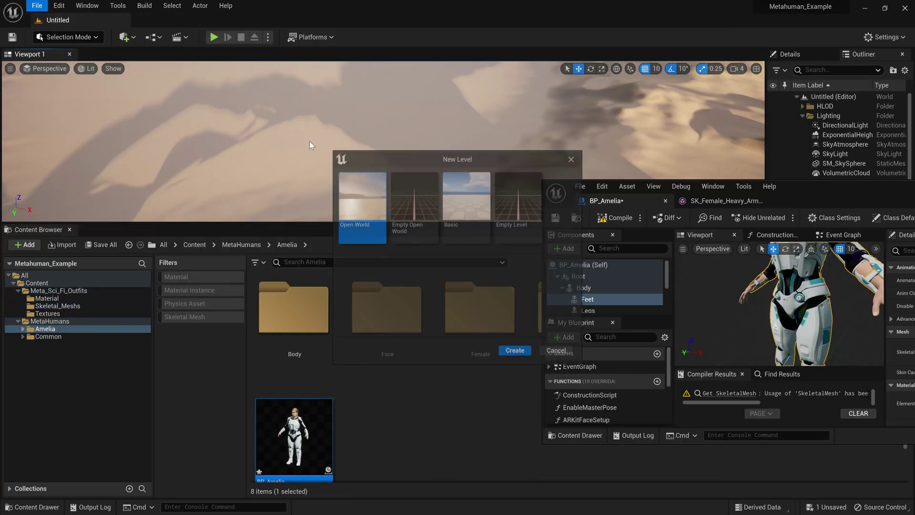
pyautogui.doubleClick(464, 197)
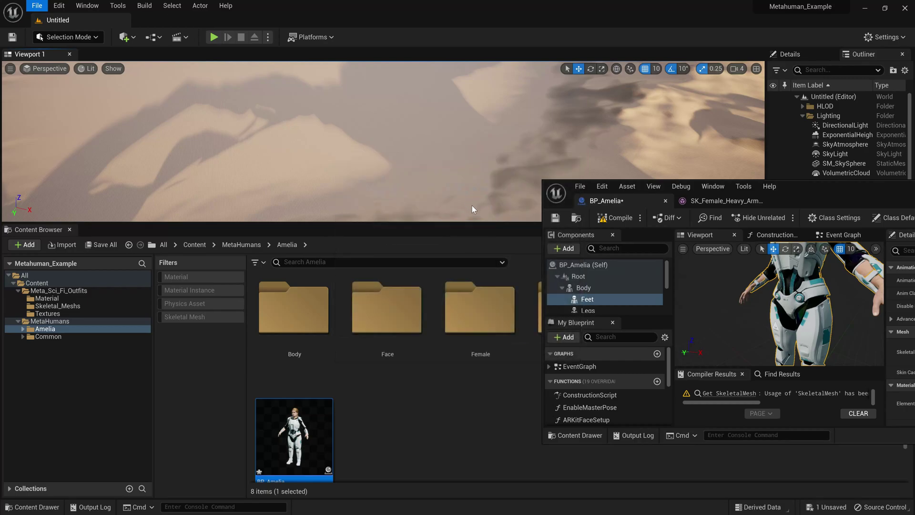
pyautogui.moveTo(294, 433); pyautogui.dragTo(390, 191)
pyautogui.moveTo(411, 156); pyautogui.dragTo(417, 149)
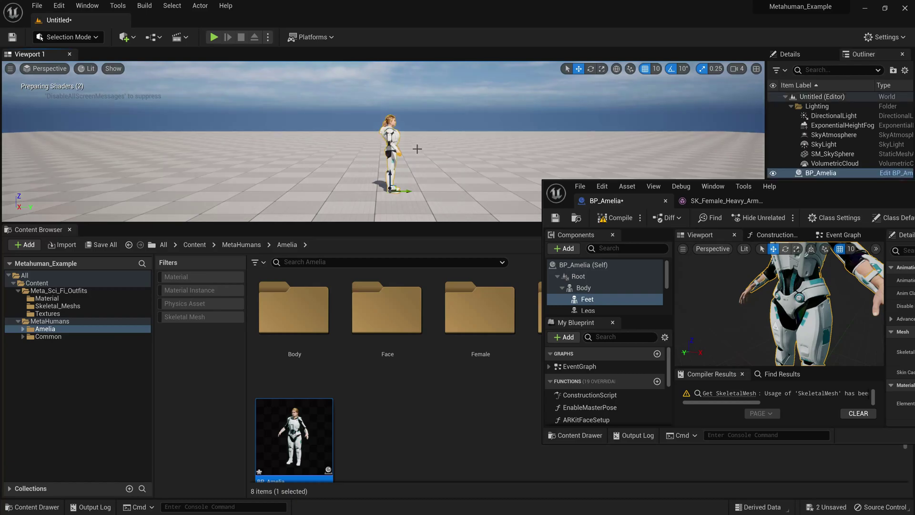
# Show the level viewport full screen and examine the armored character up close from the front and side
pyautogui.press('F11')
pyautogui.press('d')
pyautogui.moveTo(433, 288); pyautogui.dragTo(433, 288, button='right')
pyautogui.press('w')
pyautogui.press('w')
pyautogui.press('d')
pyautogui.moveTo(457, 257); pyautogui.dragTo(298, 260, button='right')
pyautogui.press('q')
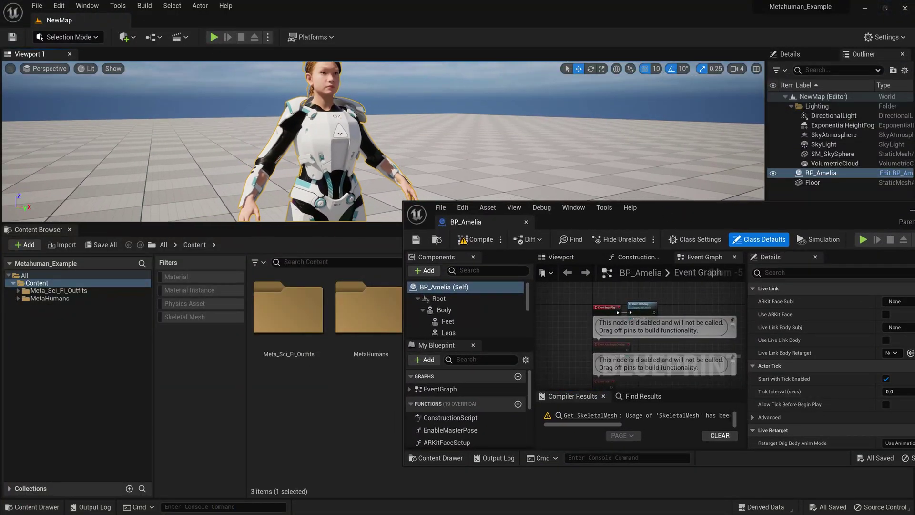
pyautogui.press('F11')
pyautogui.press('w')
pyautogui.moveTo(286, 238); pyautogui.dragTo(320, 274, button='right')
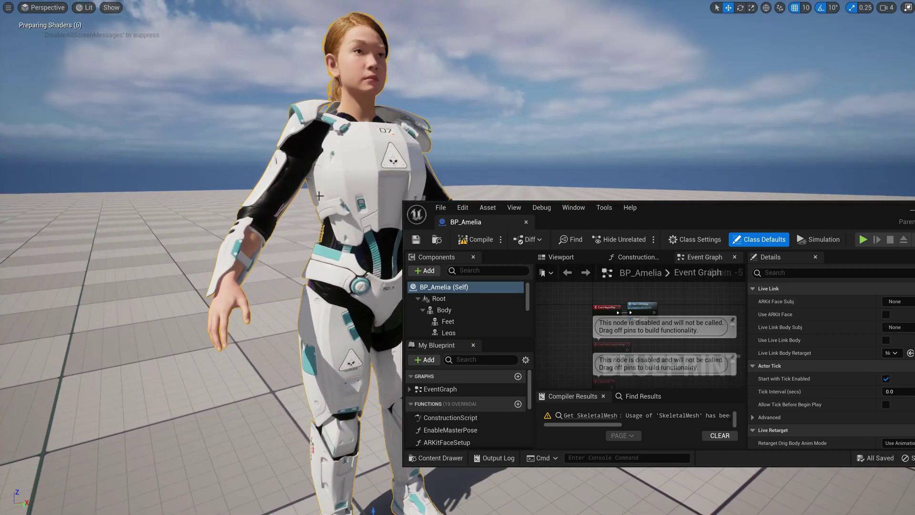
pyautogui.scroll(4, 348, 214)
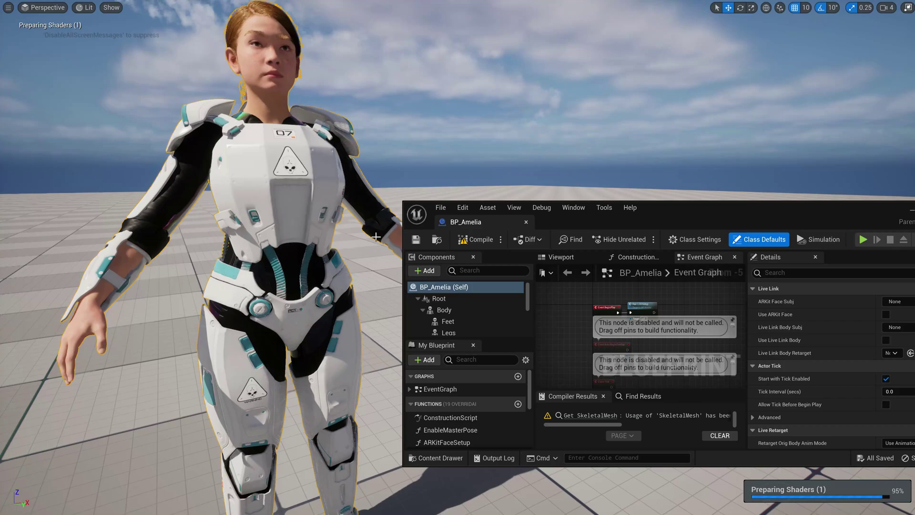
# Reset the Feet component's Element 0 material to its default in BP_Amelia and save the blueprint
pyautogui.click(459, 321)
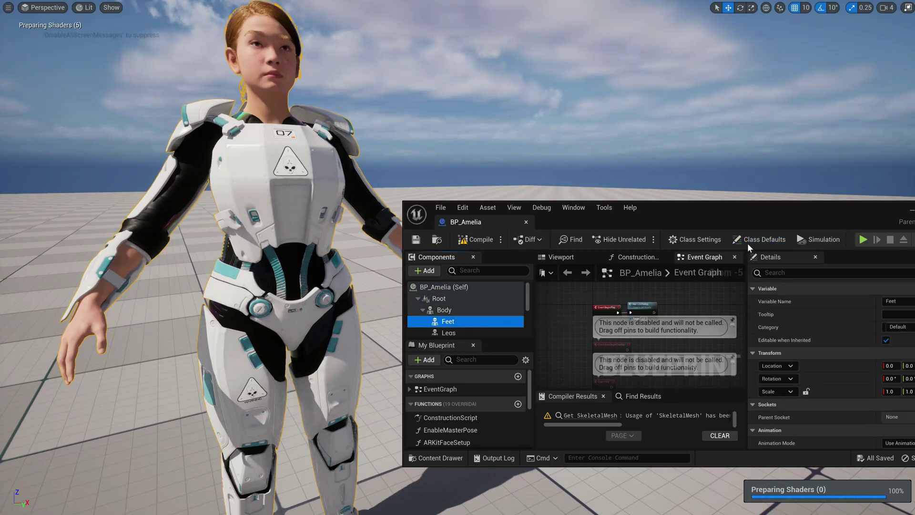
pyautogui.moveTo(756, 217); pyautogui.dragTo(594, 1)
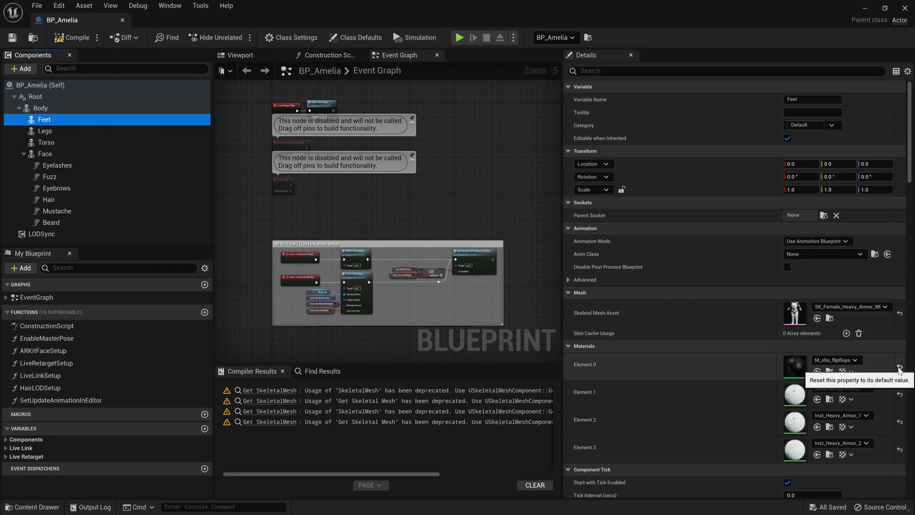
pyautogui.click(899, 368)
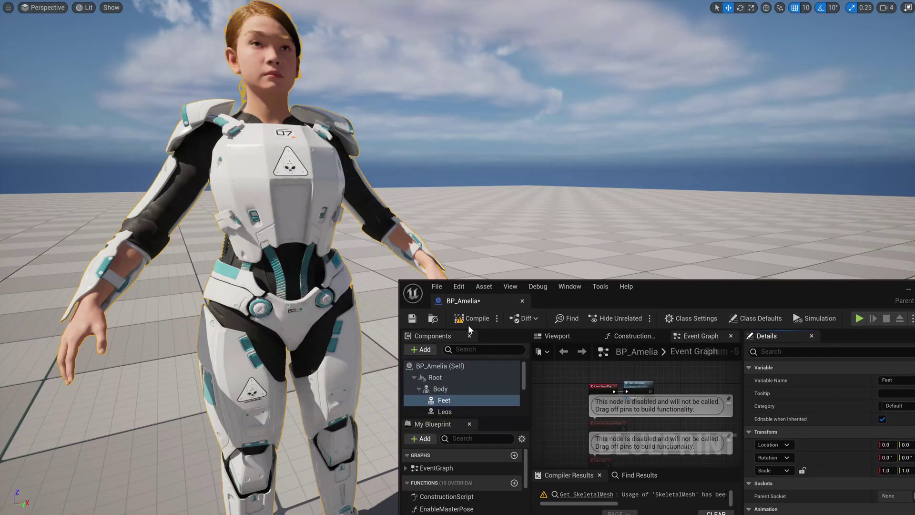
pyautogui.click(408, 321)
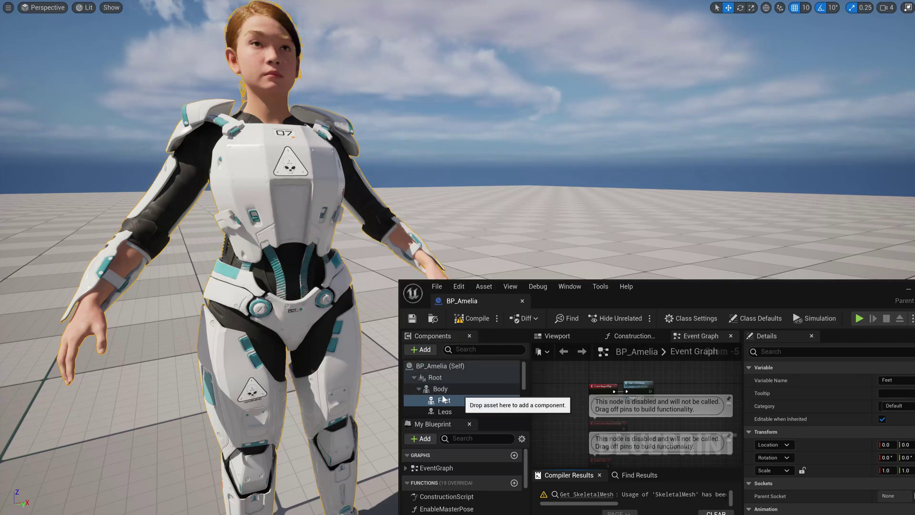
pyautogui.click(455, 389)
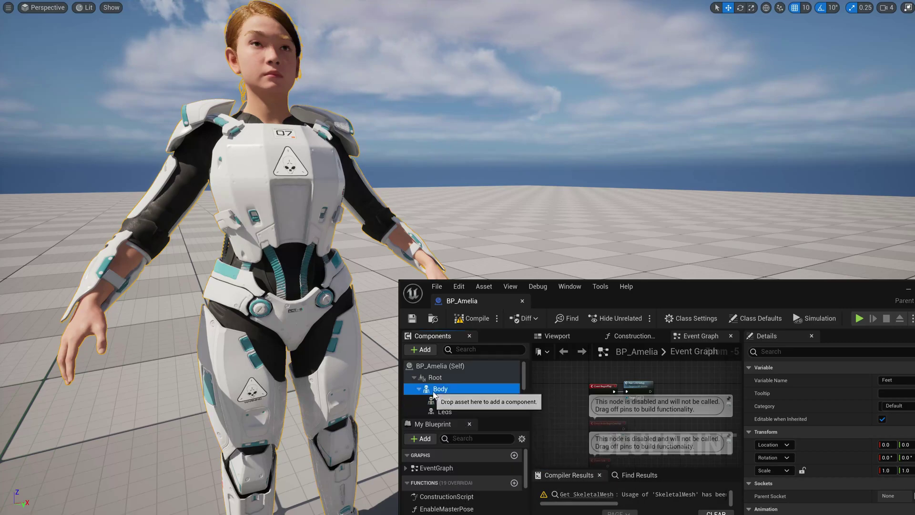
pyautogui.click(416, 351)
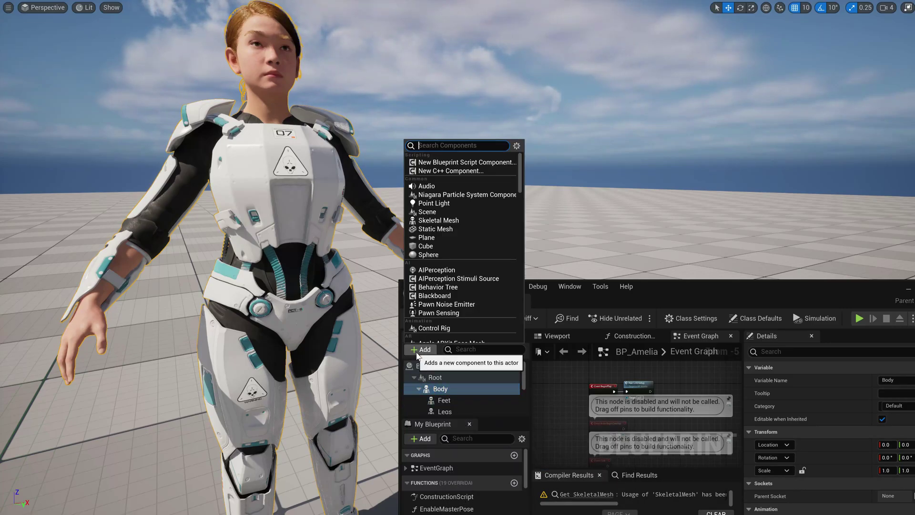
pyautogui.click(416, 353)
# Select the Feet component and arrange the blueprint window beside the character so her full body stays visible
pyautogui.moveTo(251, 267); pyautogui.dragTo(202, 266, button='right')
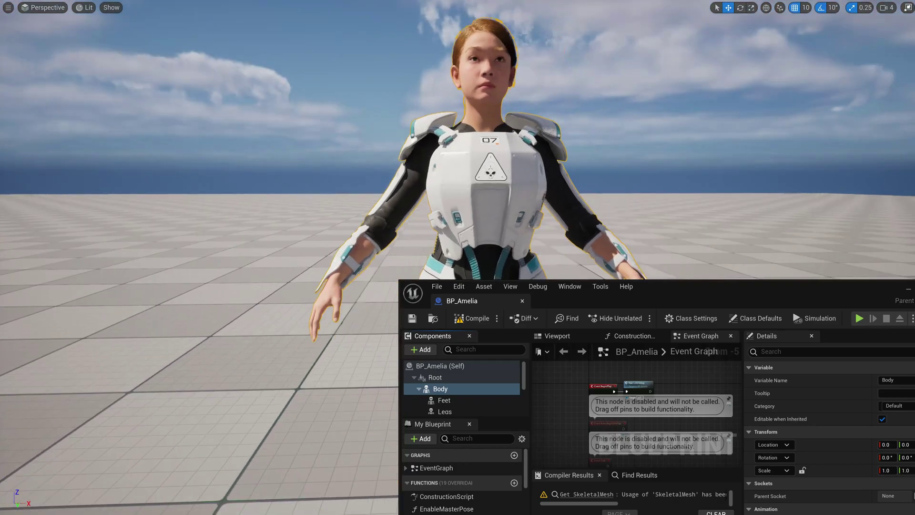
pyautogui.click(460, 401)
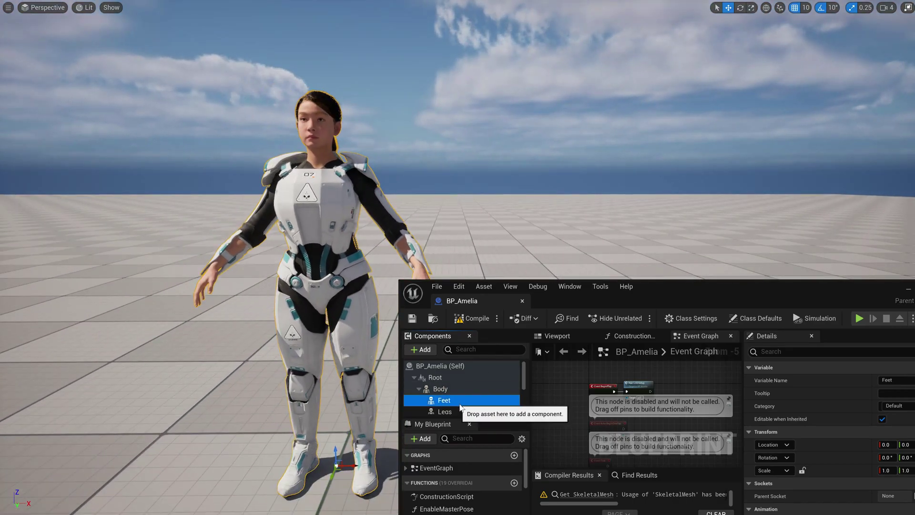
pyautogui.moveTo(723, 293); pyautogui.dragTo(616, 158)
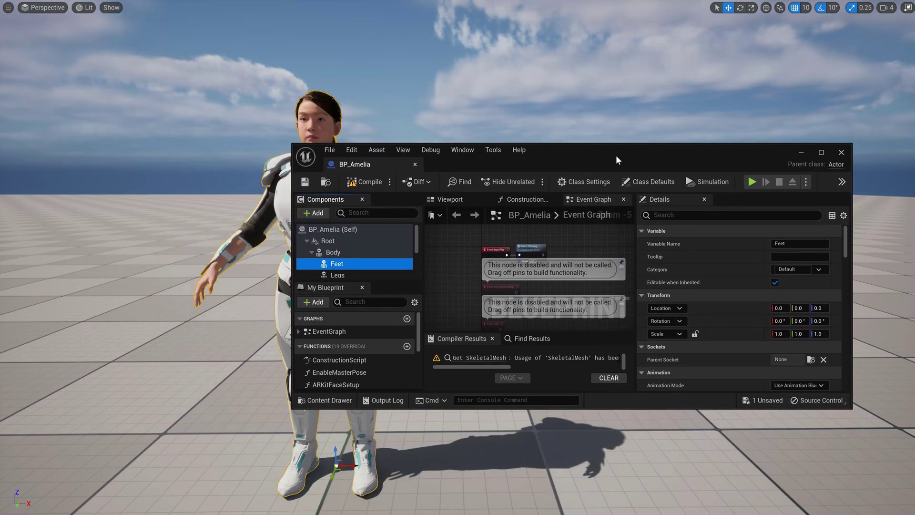
pyautogui.moveTo(554, 152); pyautogui.dragTo(709, 140)
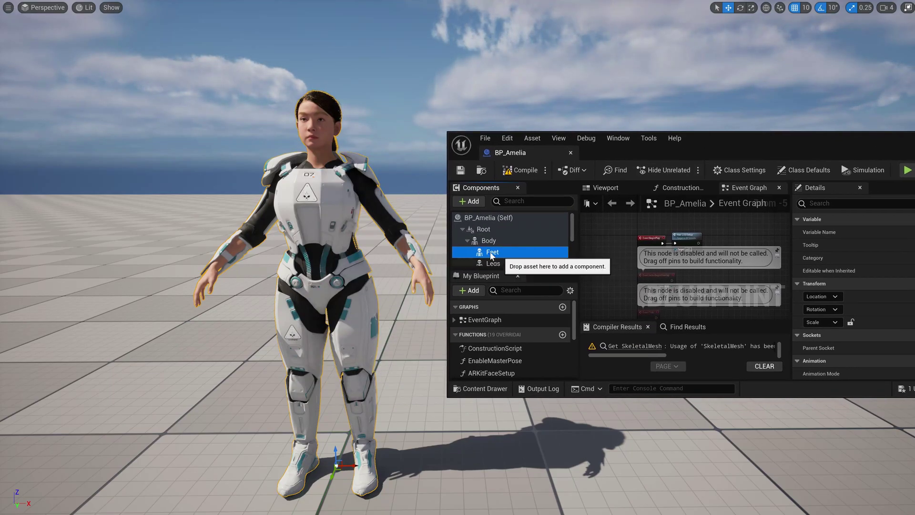